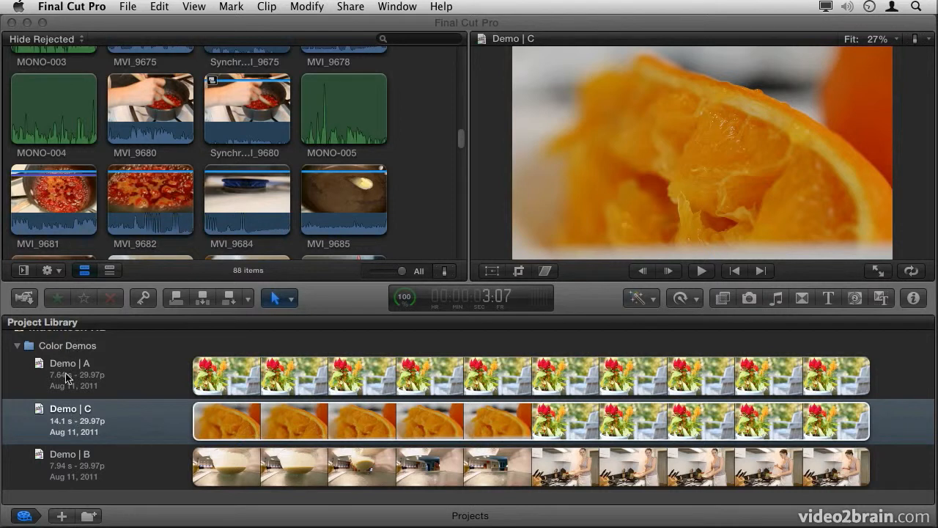
- Open the Demo | C project and play it from the orange clip into the flower clip
double_click(46, 425)
click(48, 429)
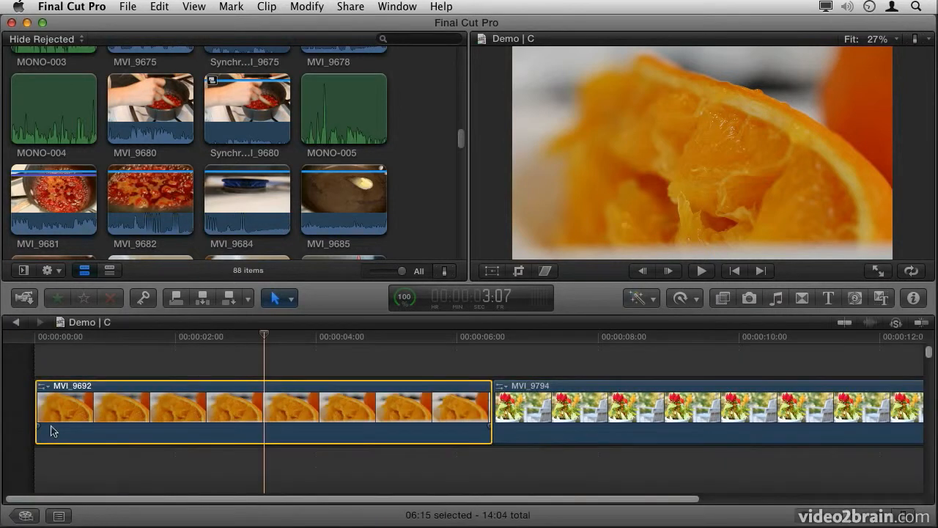
key(space)
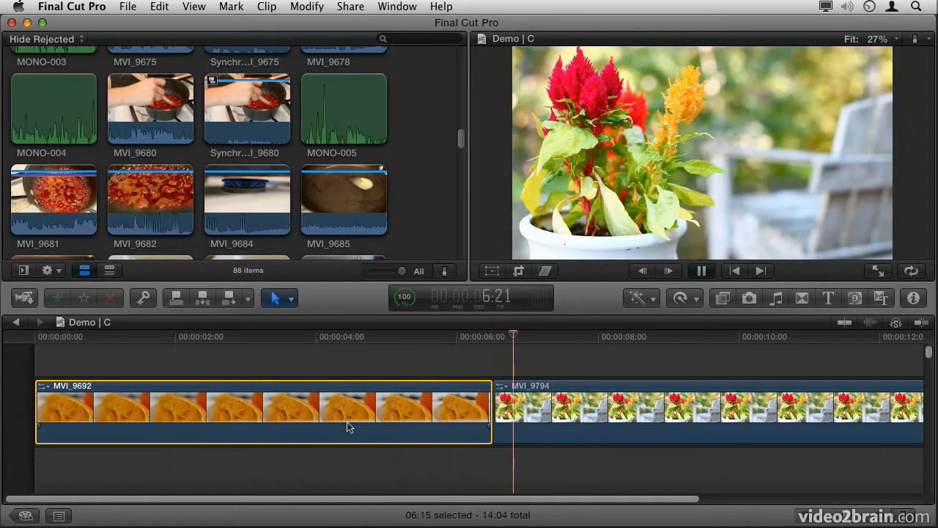
key(space)
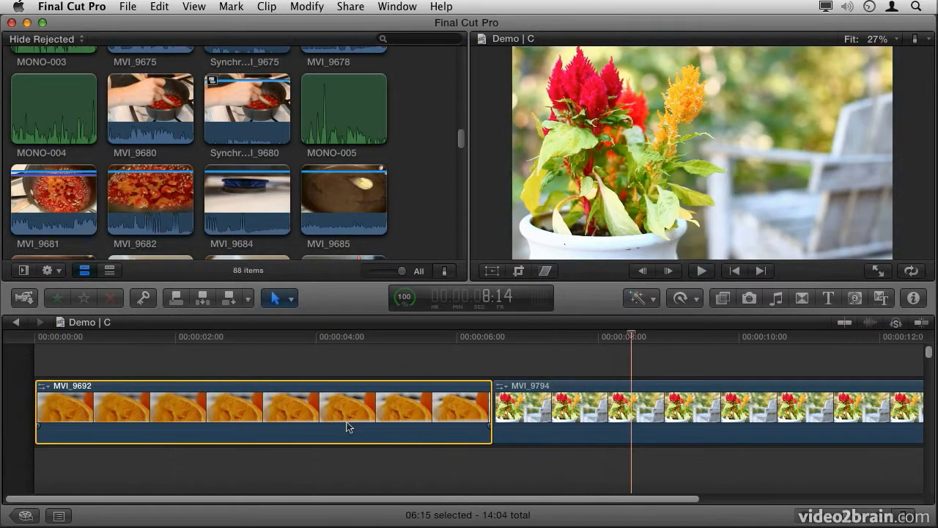
- Try Balance Color on the orange clip MVI_9692 and switch it back off
click(284, 409)
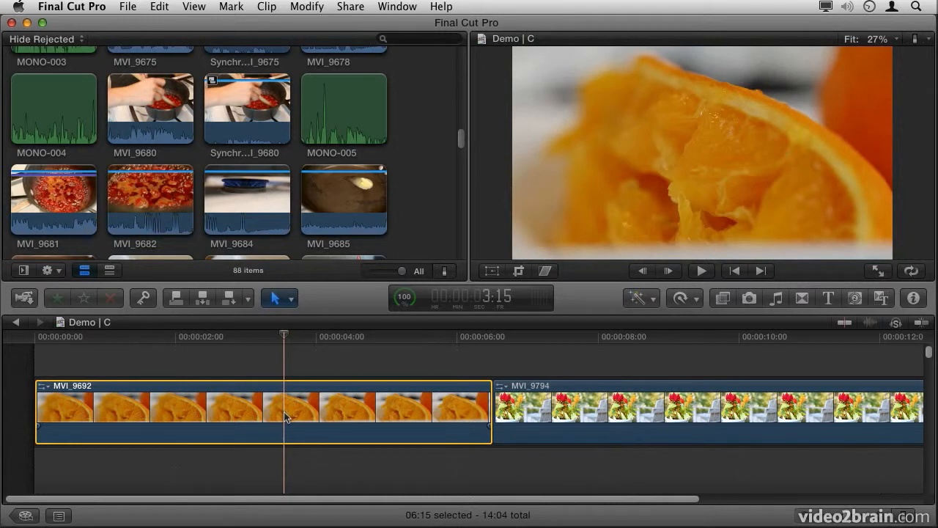
click(648, 299)
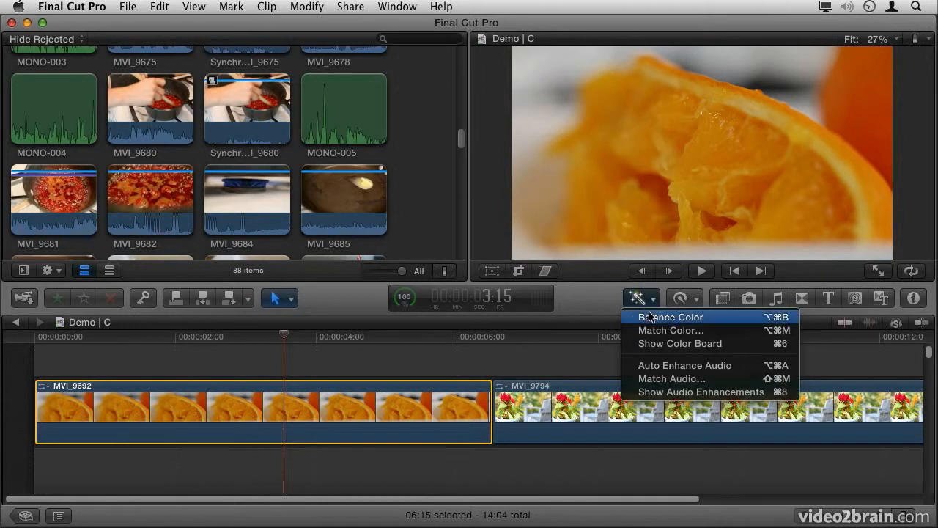
click(648, 318)
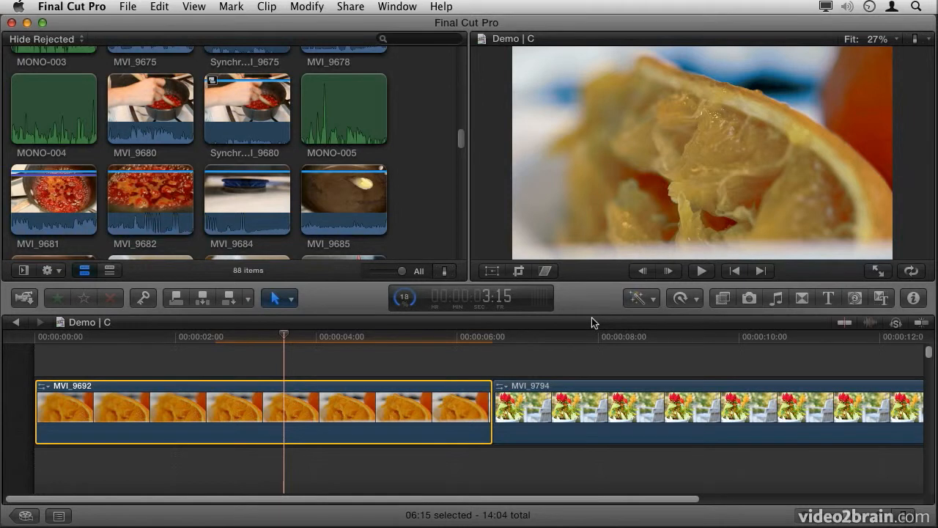
click(643, 299)
click(644, 315)
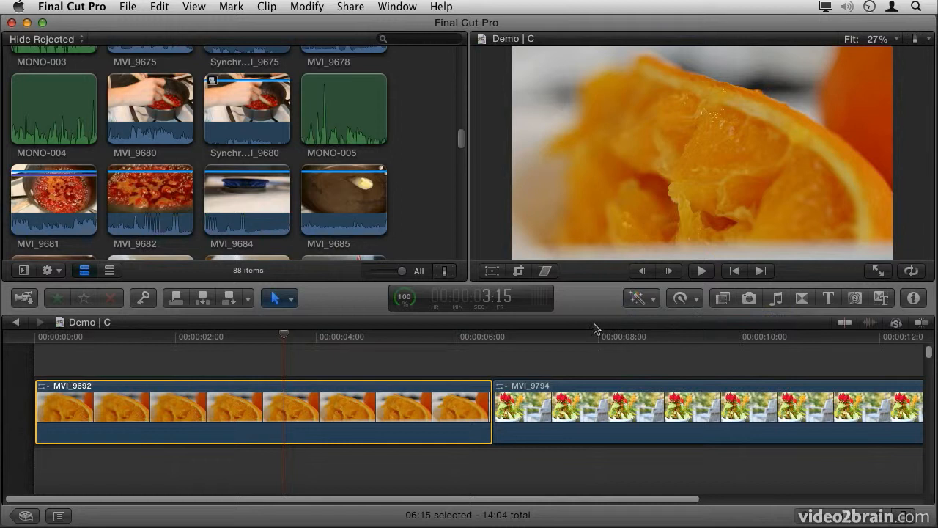
- Show the Color Board for the orange clip and go through its Color, Saturation and Exposure panes
click(649, 303)
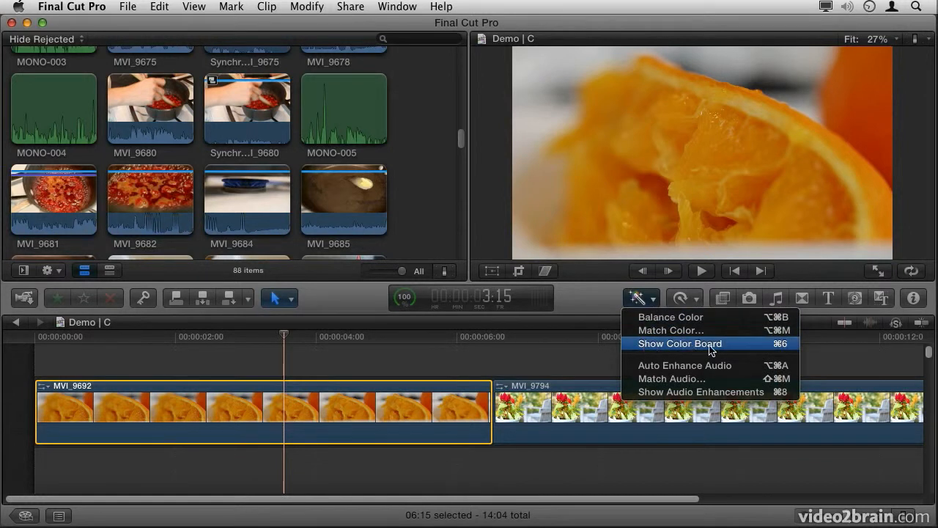
click(754, 344)
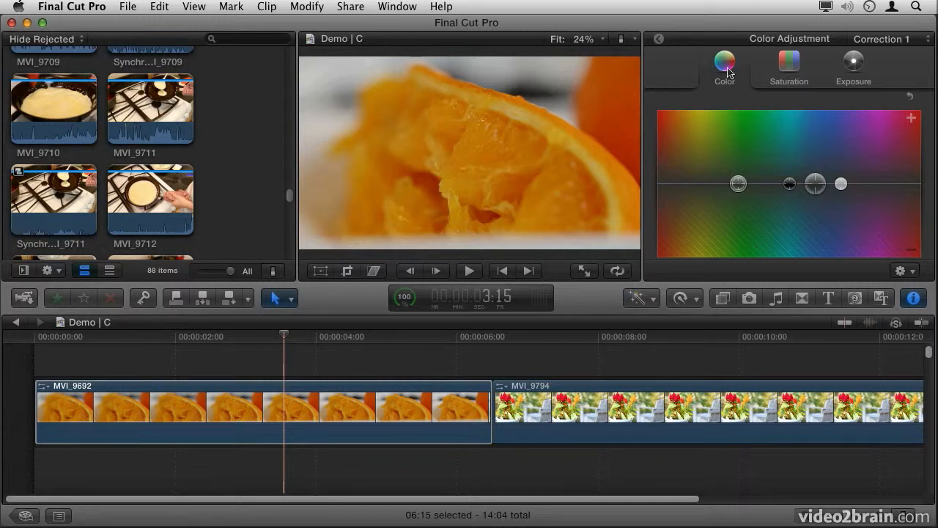
click(786, 72)
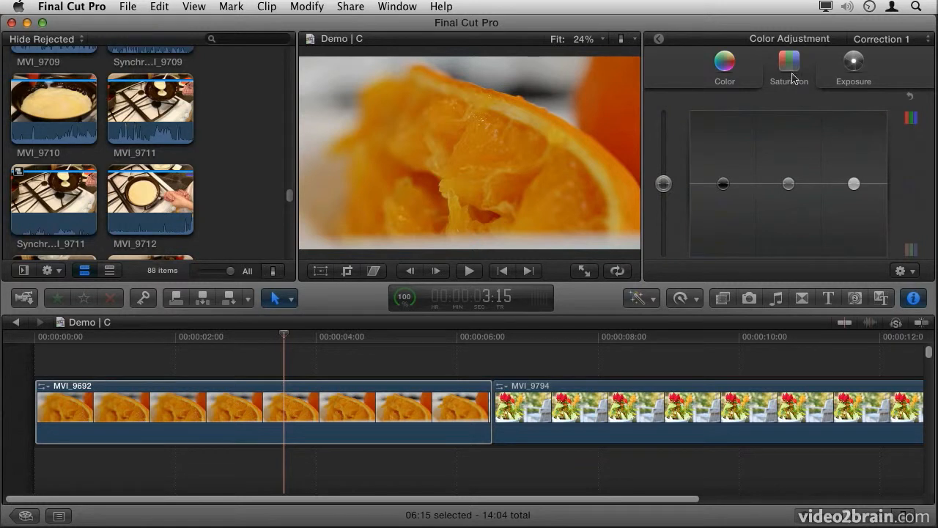
click(854, 67)
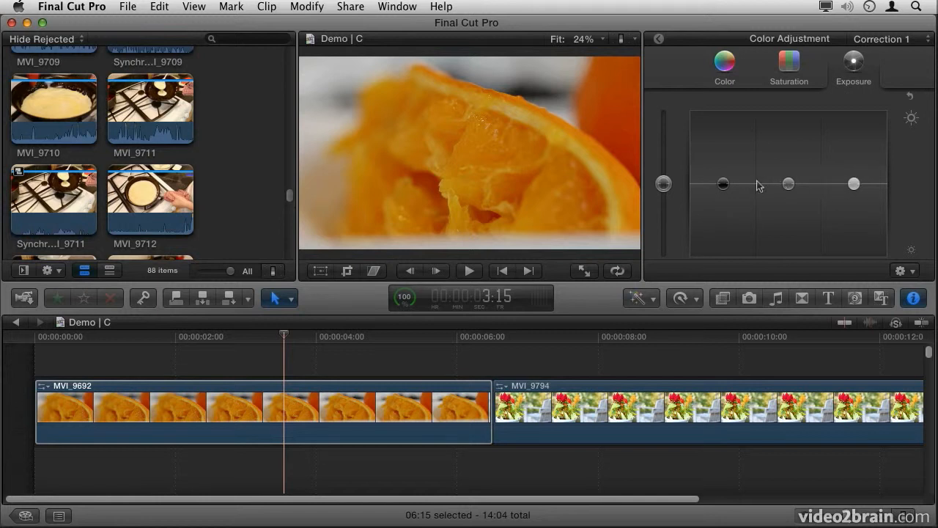
- Try the global, shadow, midtone and highlight exposure controls on the orange clip, resetting the exposure after each trial
drag(663, 189, 661, 185)
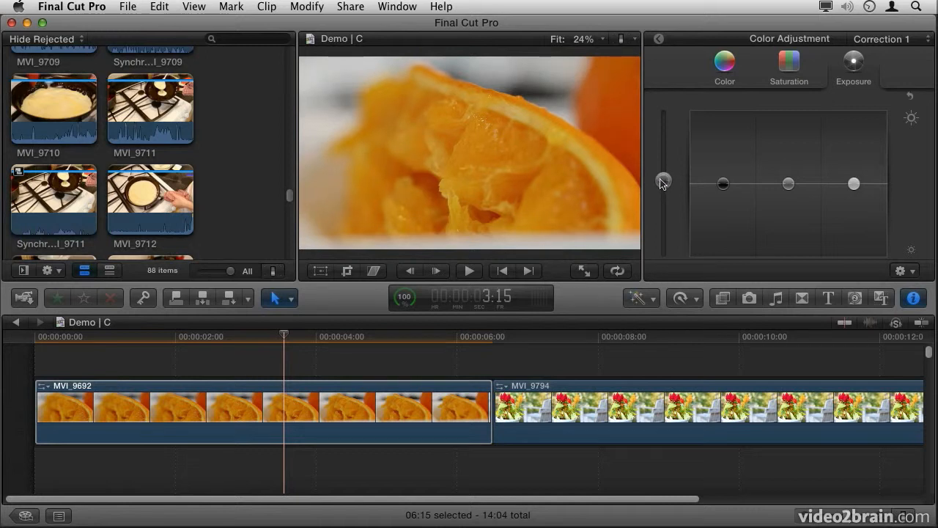
click(911, 97)
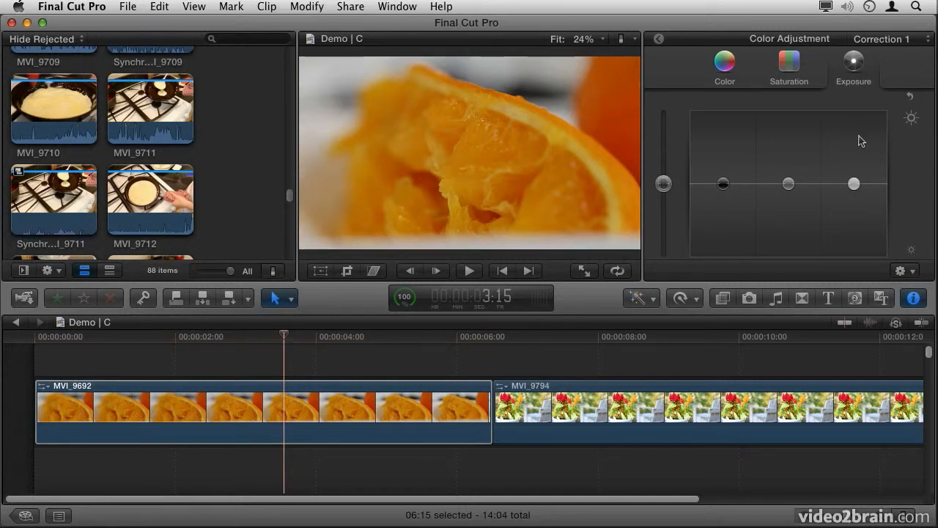
mouse_move(726, 185)
mouse_down()
mouse_move(723, 153)
mouse_move(723, 218)
mouse_move(722, 184)
mouse_up()
mouse_move(788, 184)
mouse_down()
mouse_move(792, 138)
mouse_move(790, 217)
mouse_move(789, 185)
mouse_up()
drag(854, 184, 851, 212)
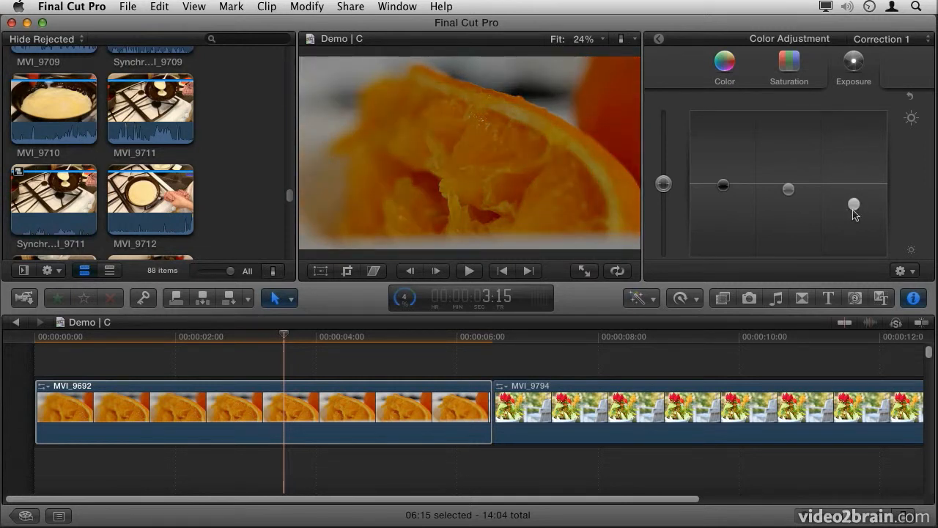
click(910, 96)
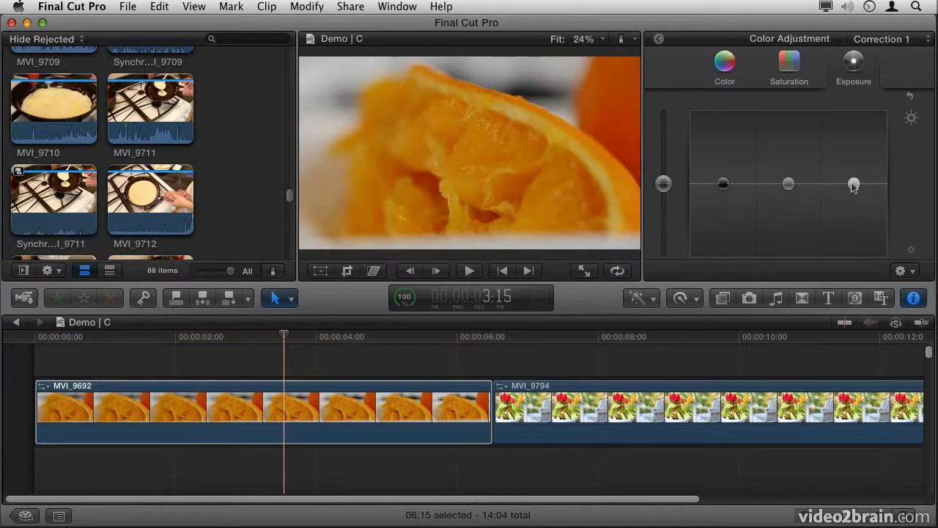
- Raise the highlights exposure of the orange clip slightly
drag(854, 183, 855, 177)
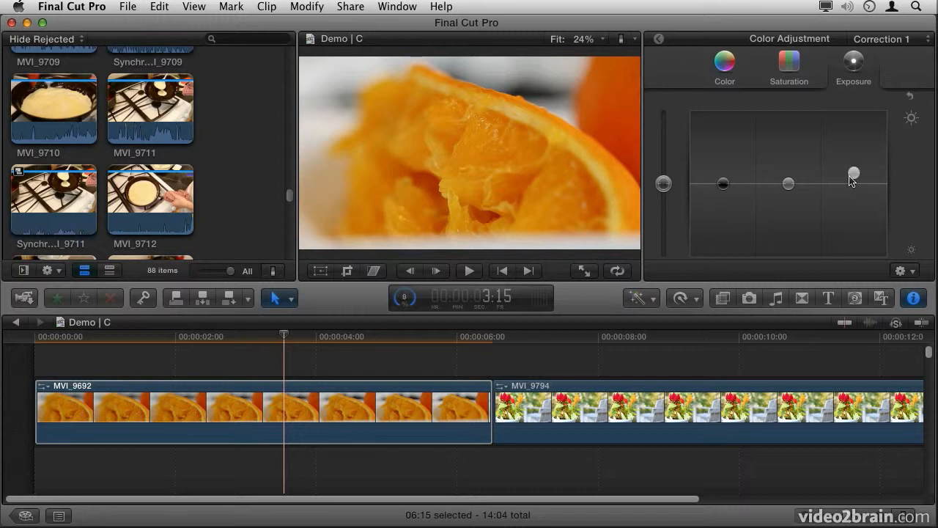
- Select the flower clip MVI_9794 and show the Color pane of its Color Board
drag(285, 338, 666, 346)
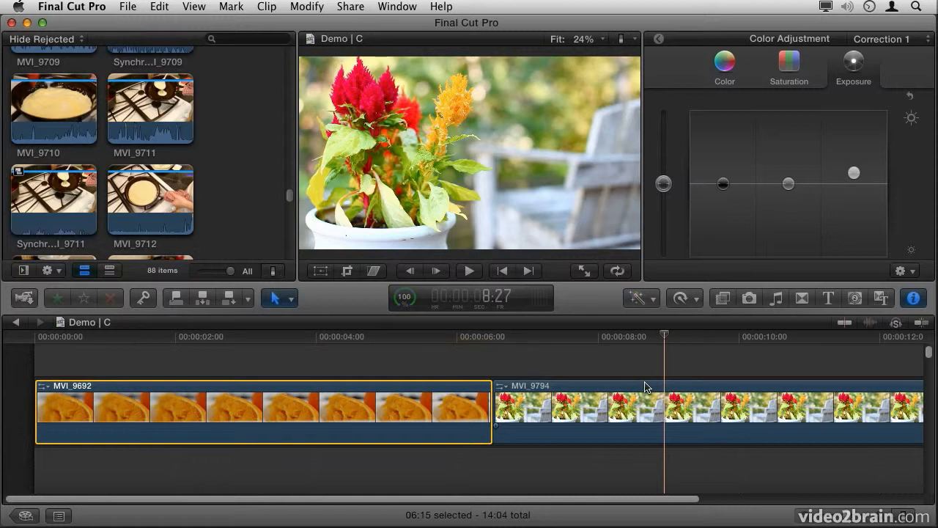
click(779, 427)
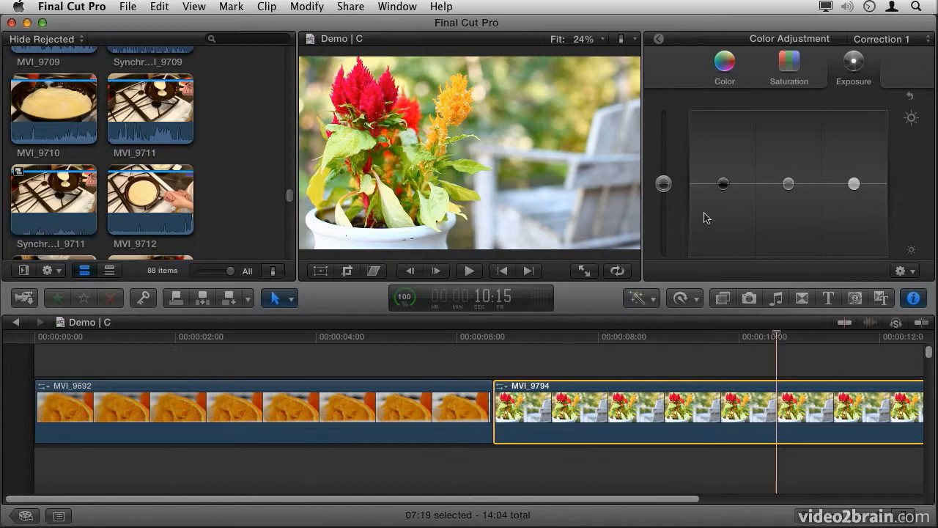
click(650, 301)
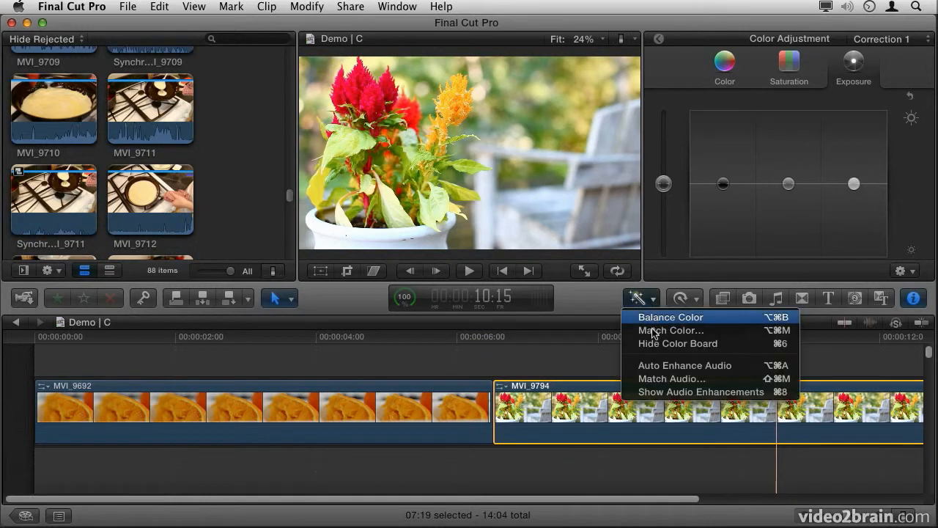
click(652, 343)
click(652, 299)
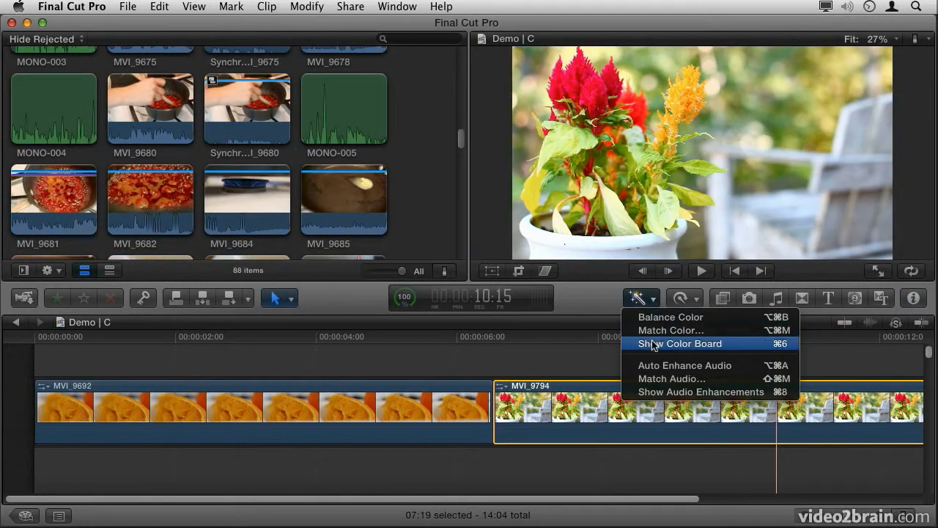
click(651, 341)
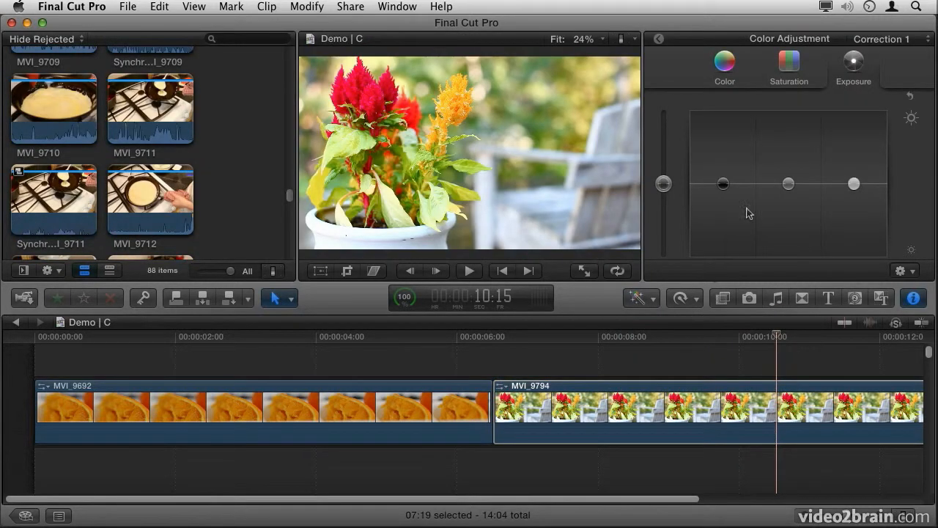
click(733, 71)
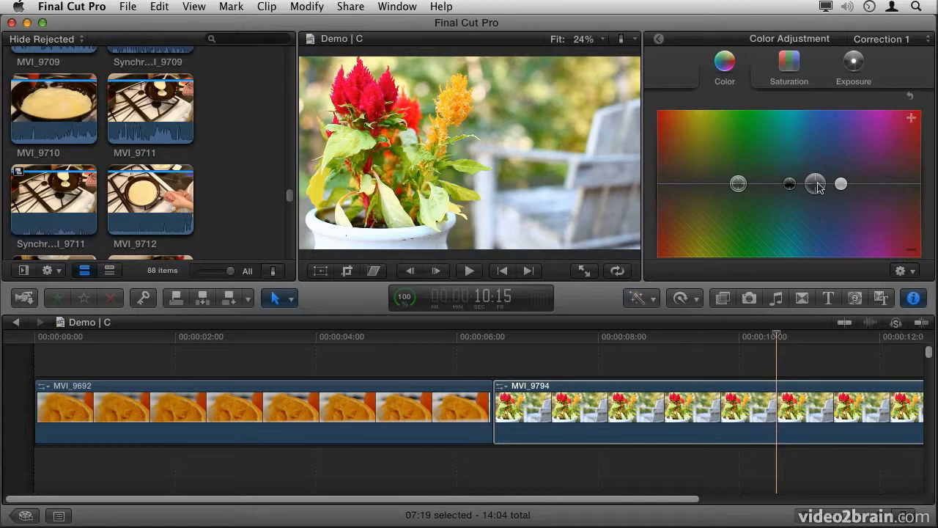
- Try a strong negative yellow-orange shift with the flower clip's global color control and reset it
drag(818, 190, 718, 189)
drag(717, 230, 714, 247)
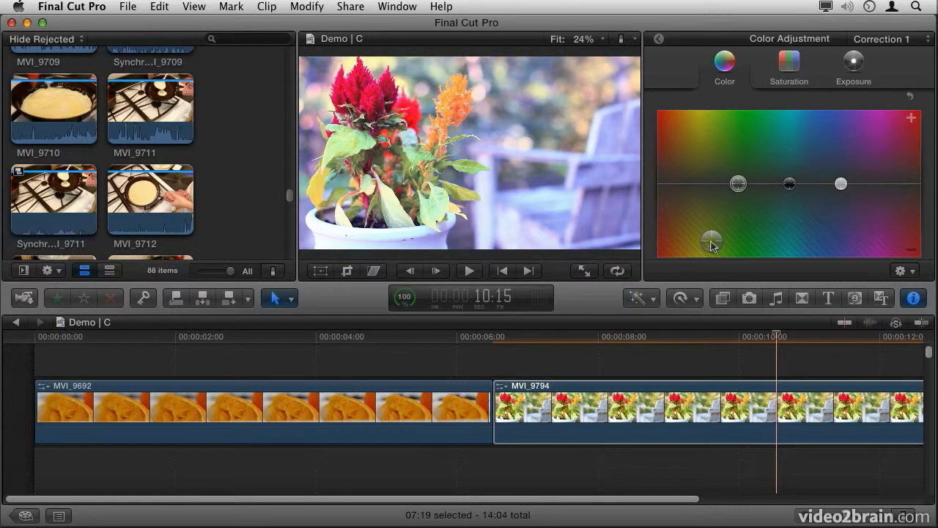
click(909, 96)
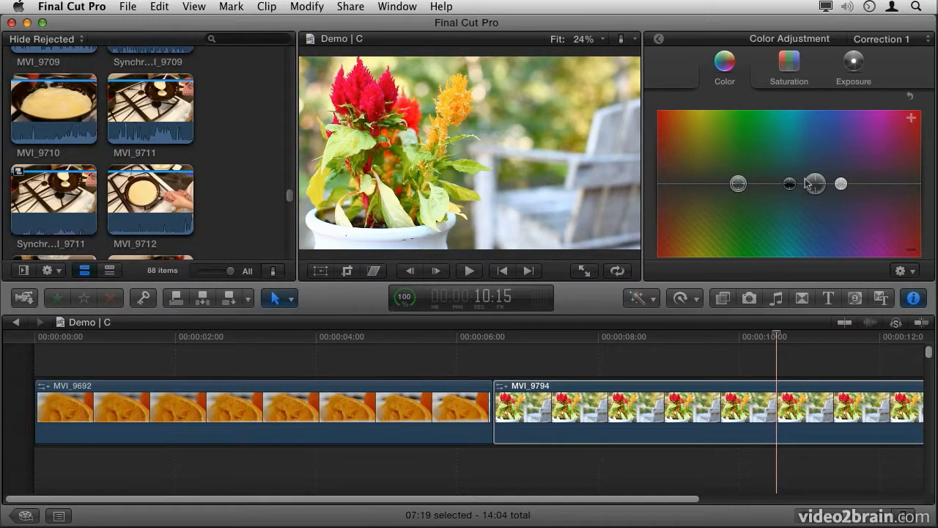
- Cool the flower clip by subtracting some orange globally and adding a trace of blue to the shadows
drag(816, 189, 691, 178)
drag(691, 148, 691, 207)
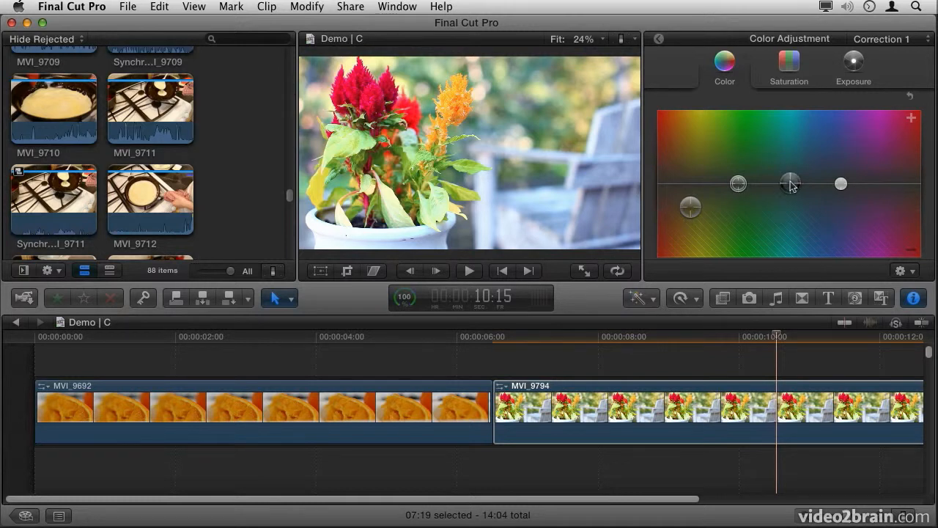
mouse_move(792, 188)
mouse_down()
mouse_move(805, 174)
mouse_move(803, 187)
mouse_up()
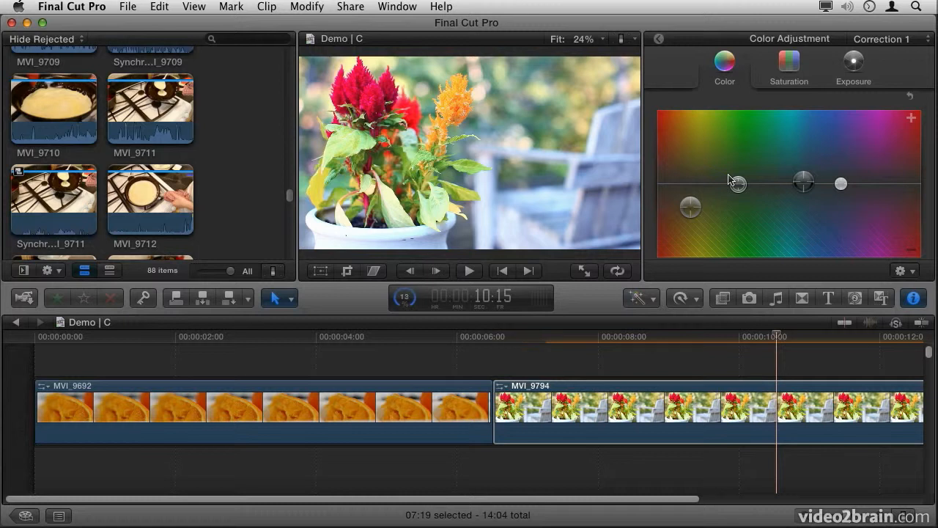
- Increase the flower clip's contrast by lowering the shadows exposure and raising the highlights exposure
click(858, 69)
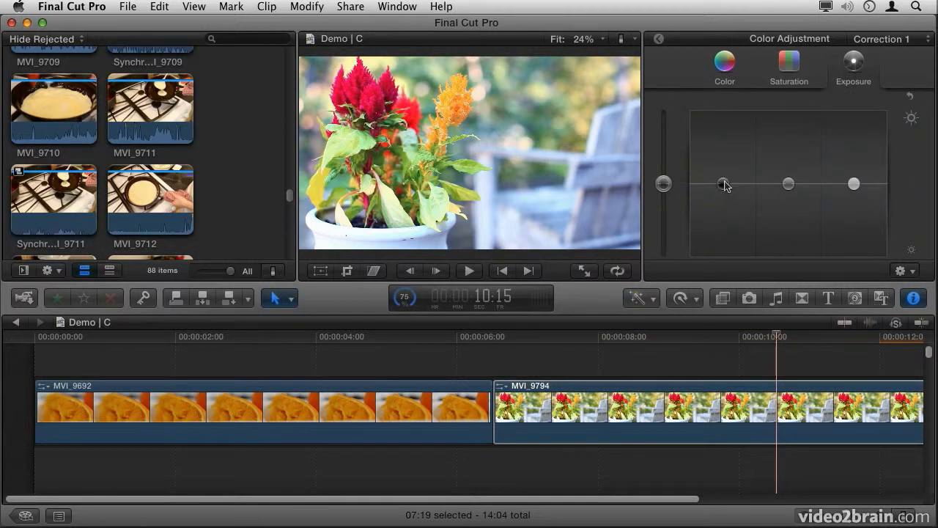
drag(724, 187, 725, 207)
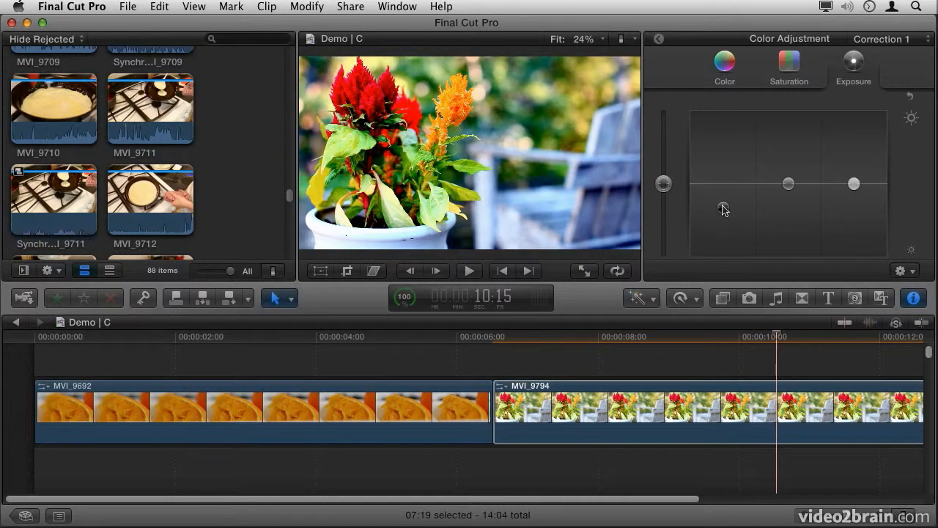
mouse_move(855, 185)
mouse_down()
mouse_move(855, 157)
mouse_move(858, 170)
mouse_up()
drag(723, 207, 726, 201)
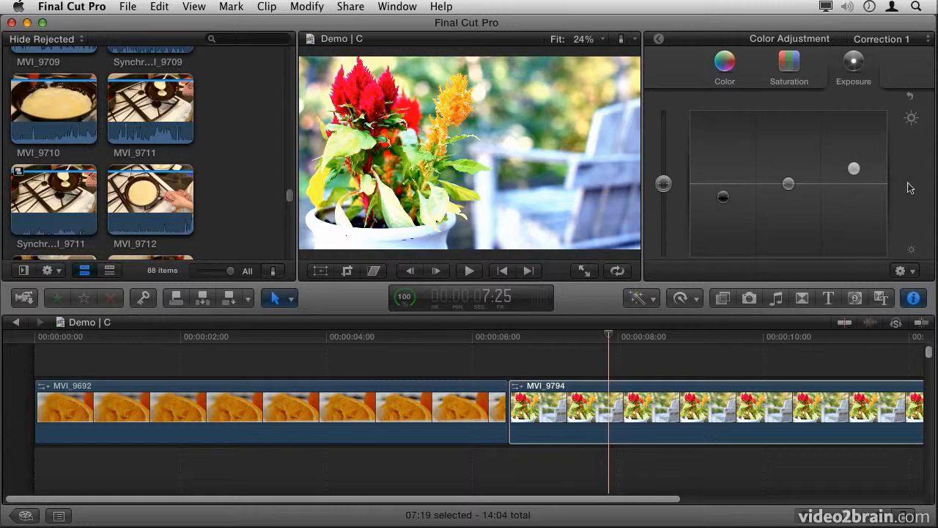
- Return to the flower clip's video settings and switch Correction 1 off and on to compare the result
click(659, 39)
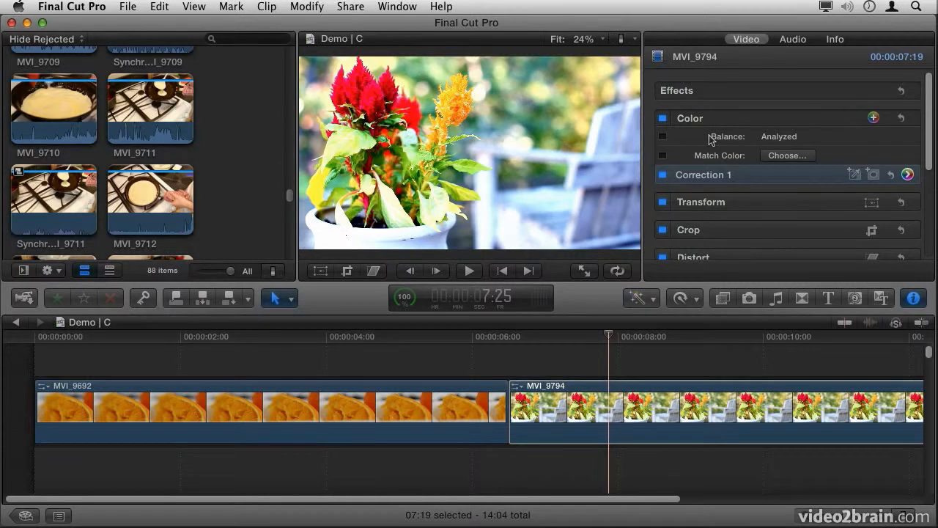
click(663, 176)
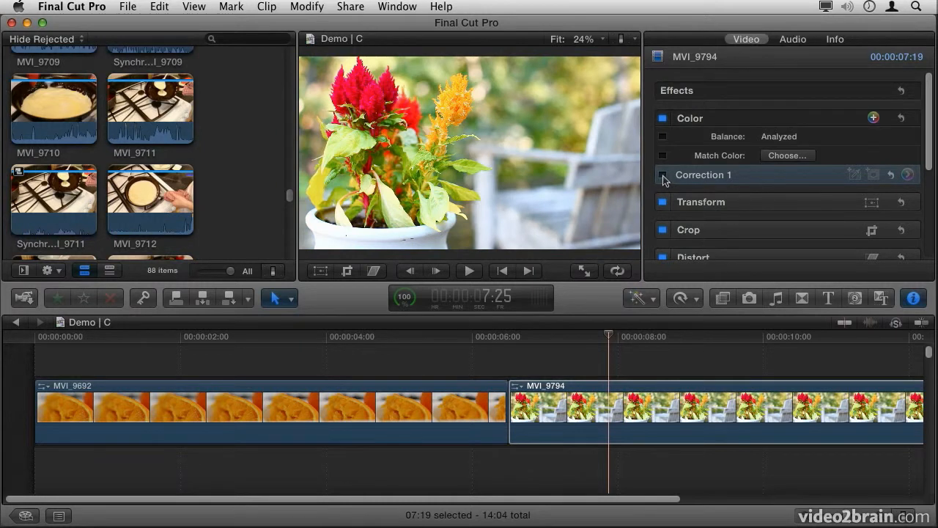
click(663, 176)
click(665, 181)
click(664, 178)
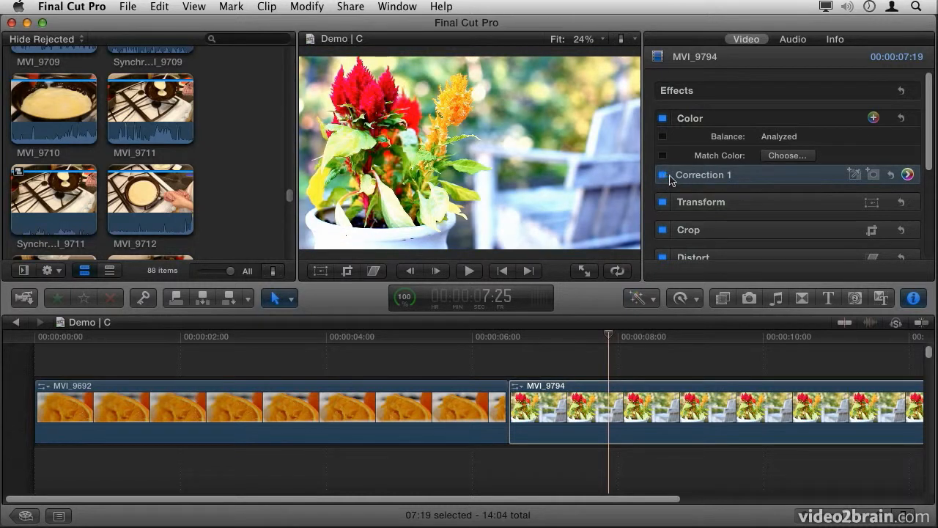
- Add a second color correction to the flower clip and lower its midtone and shadow exposure
click(874, 119)
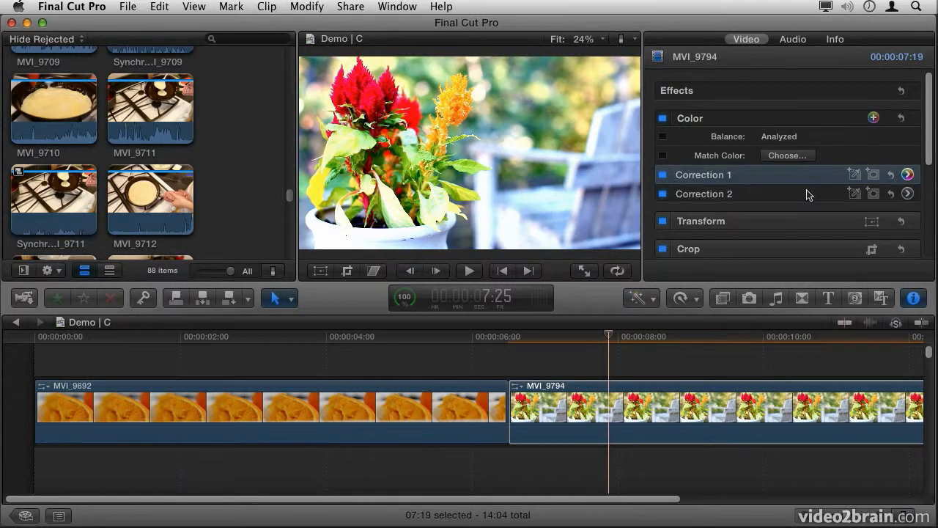
click(908, 194)
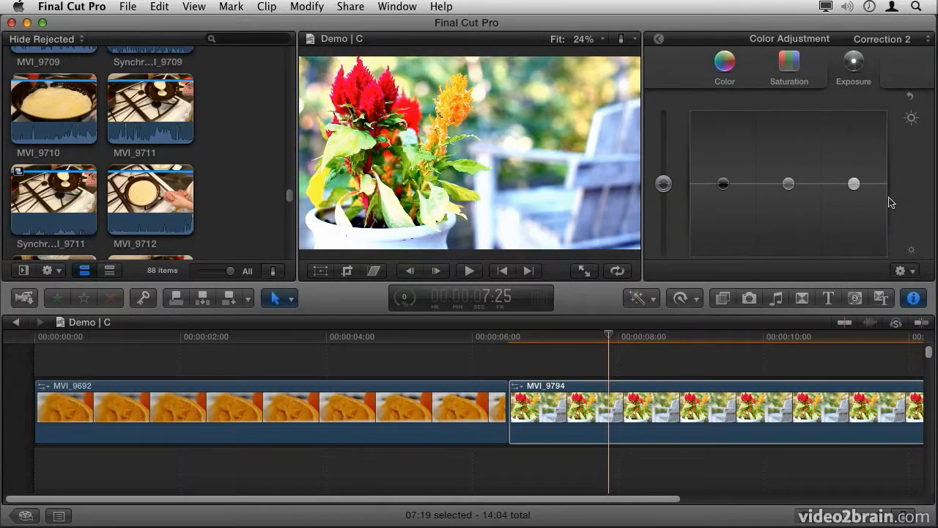
drag(789, 184, 783, 202)
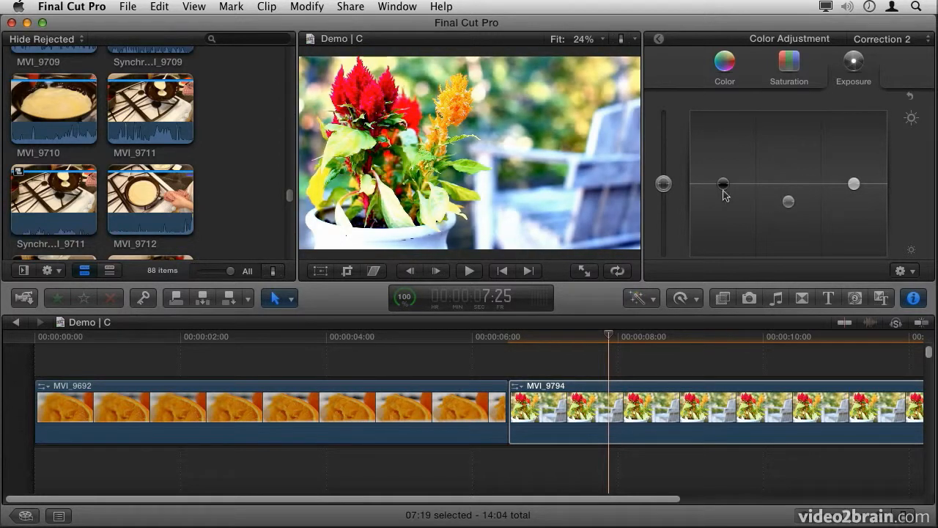
mouse_move(723, 184)
mouse_down()
mouse_move(722, 173)
mouse_move(721, 188)
mouse_up()
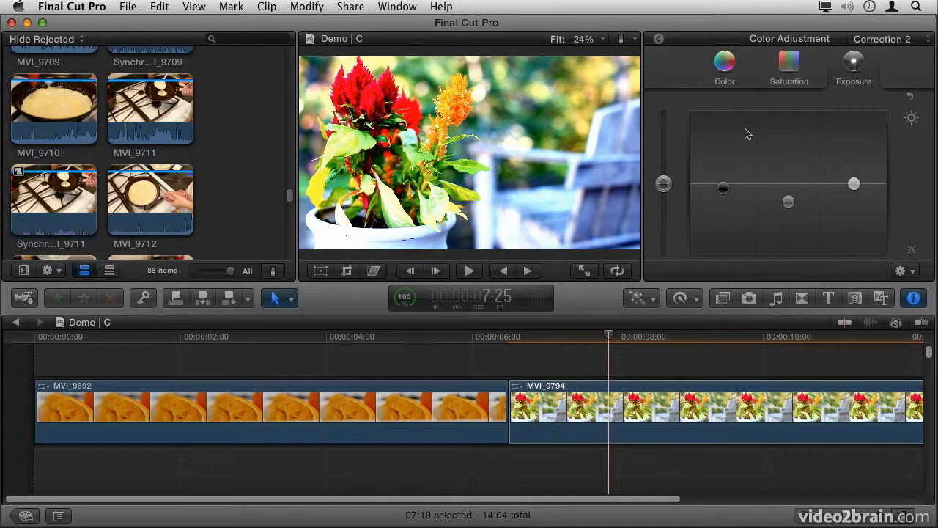
- Delete Correction 2 from the flower clip's color settings
click(659, 38)
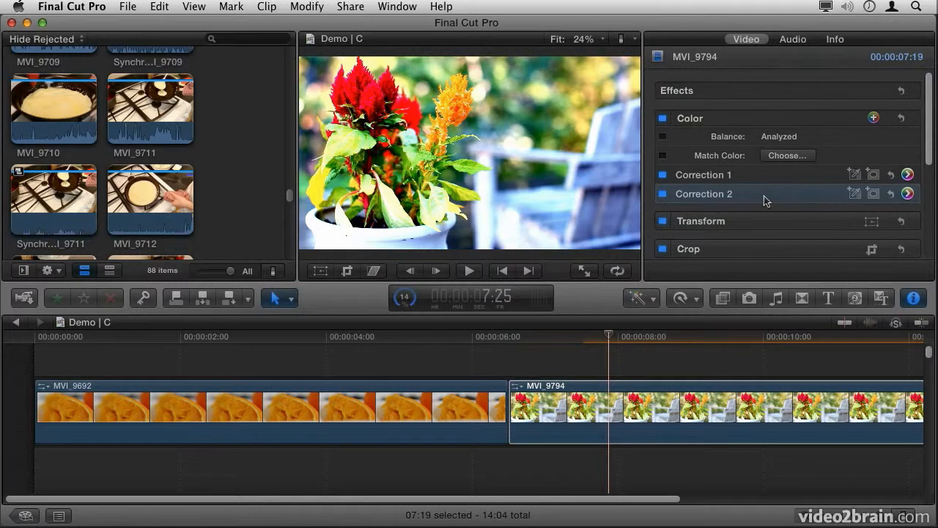
key(Delete)
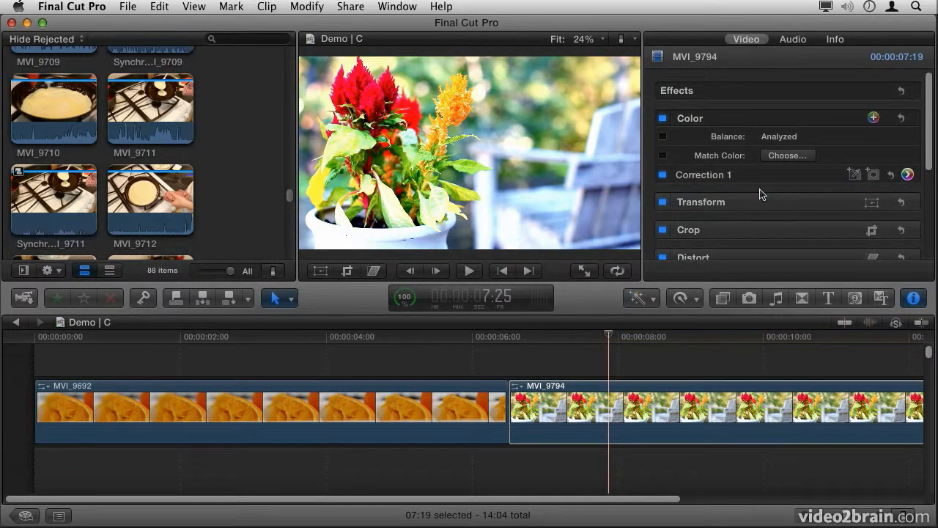